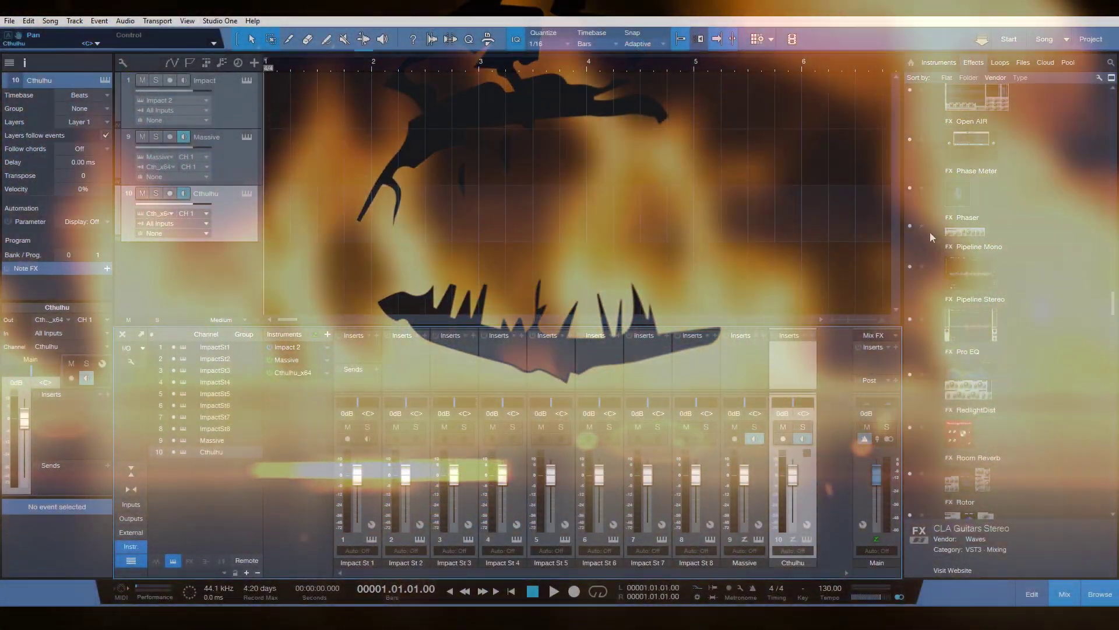
Step: Scroll up through the Effects browser's plugin list
scroll(1008, 241, "up", 3)
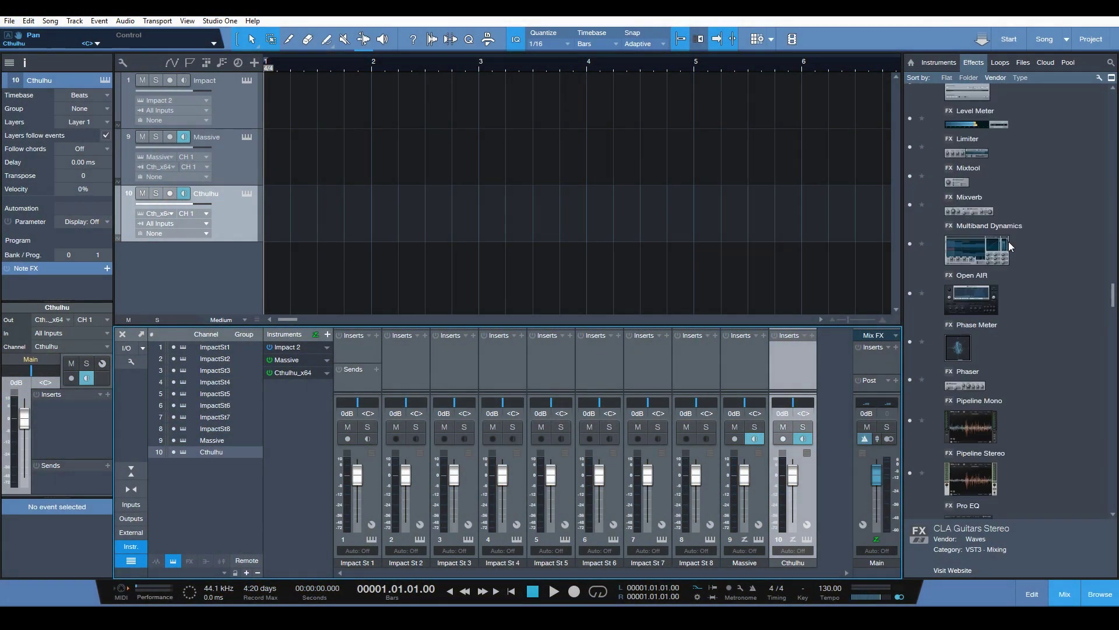
scroll(1014, 121, "up", 5)
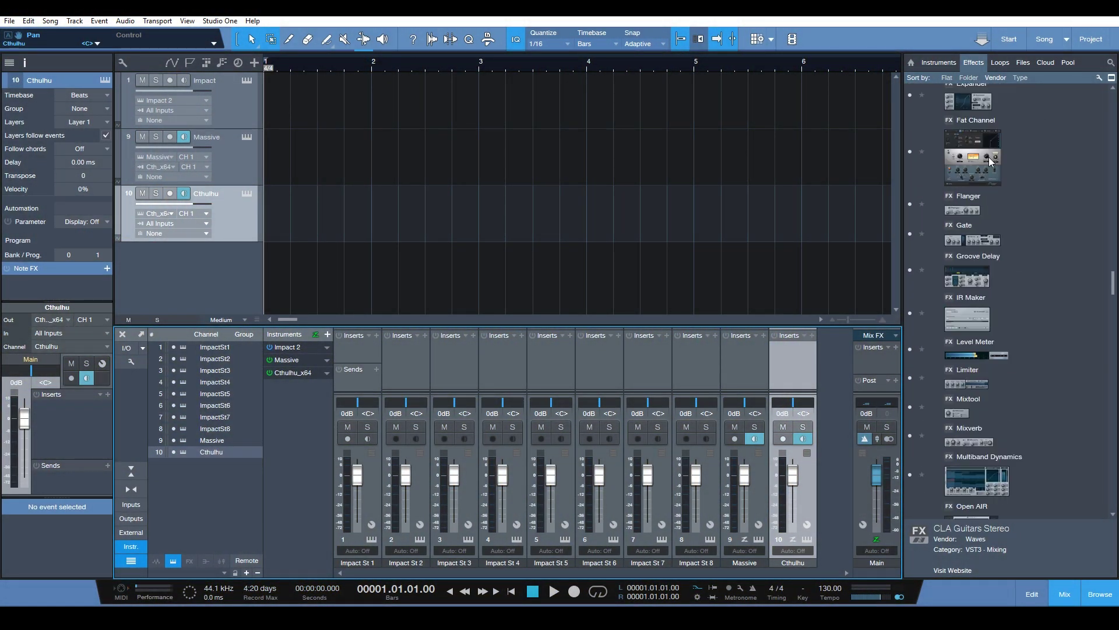
scroll(959, 291, "up", 1)
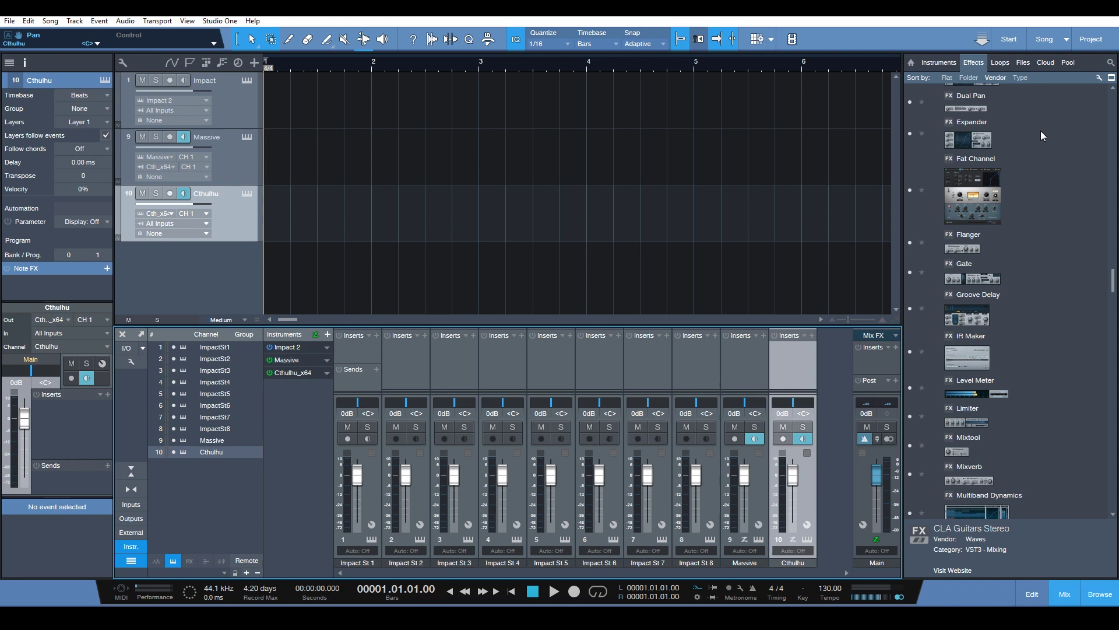
Step: Toggle the Effects browser between plain list and thumbnail view, ending on thumbnails
left_click(1099, 78)
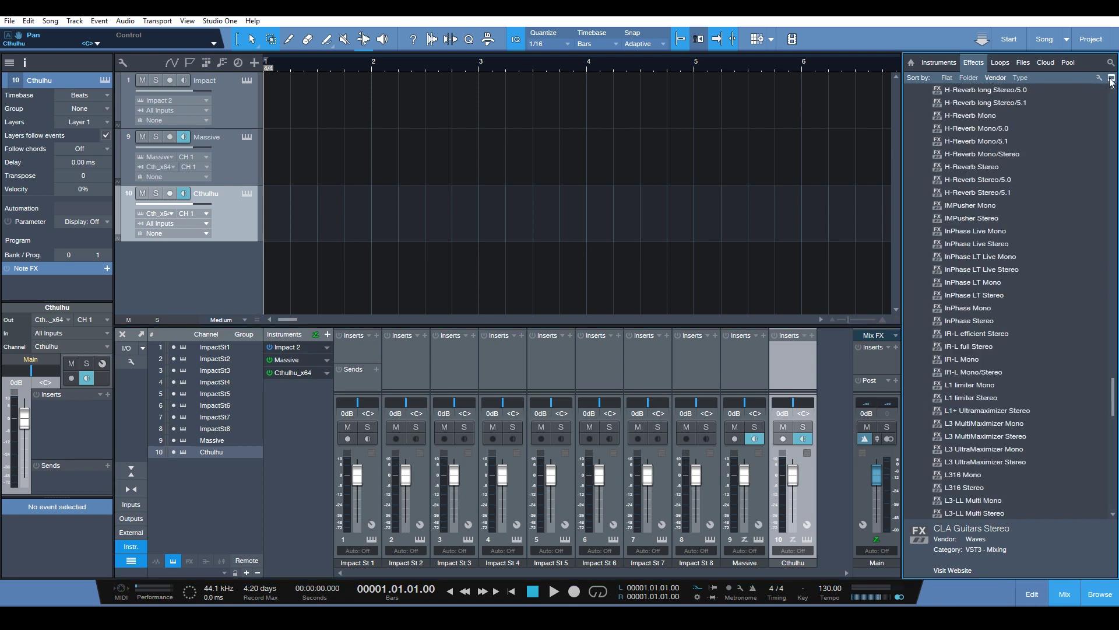
left_click(1109, 78)
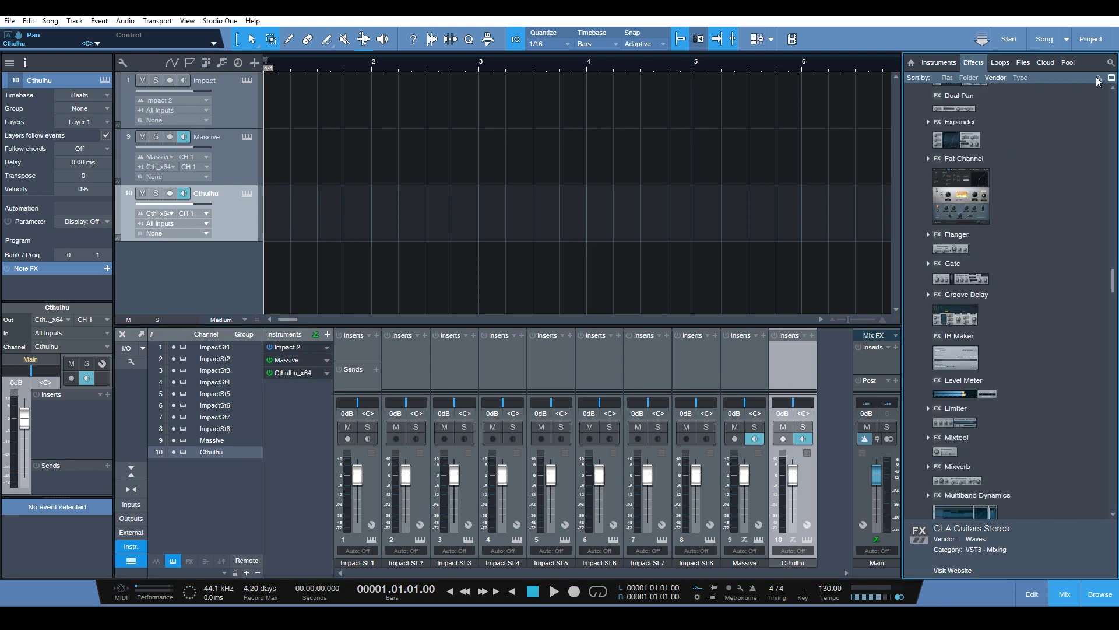
left_click(1111, 78)
left_click(1112, 78)
Step: Scroll down and back up through the thumbnail list of effects
scroll(967, 198, "down", 5)
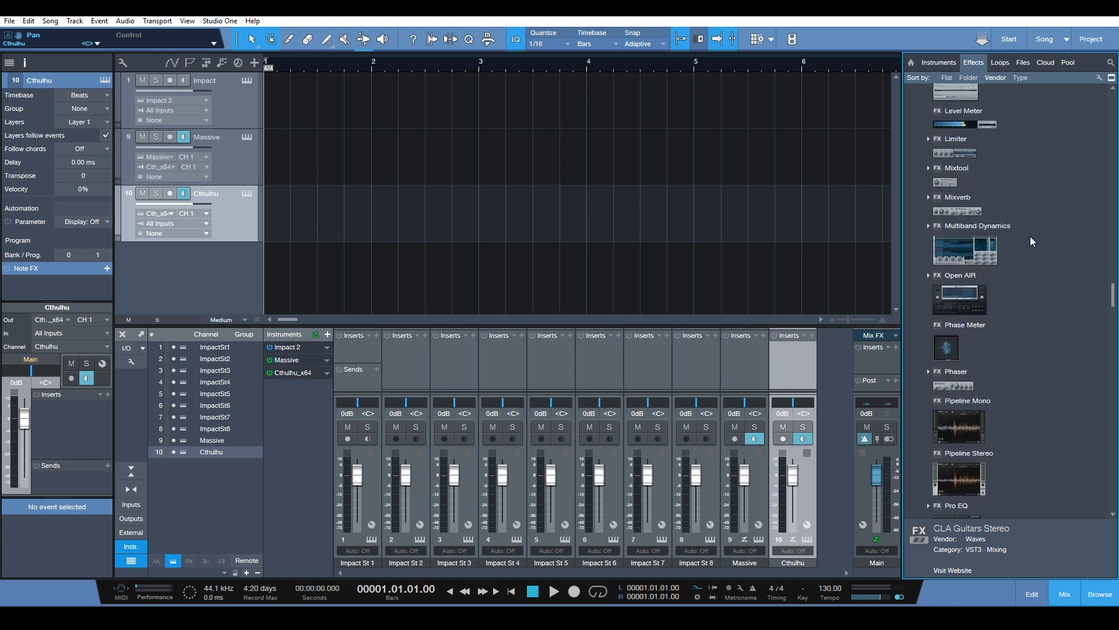
scroll(1031, 236, "down", 6)
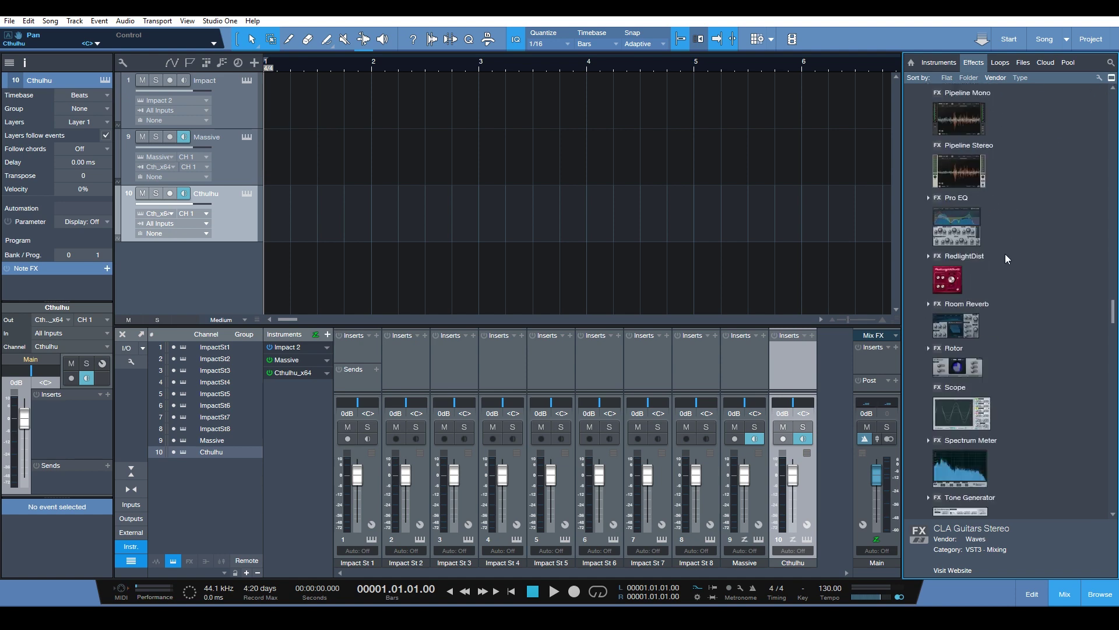
scroll(1005, 257, "down", 2)
scroll(977, 451, "up", 10)
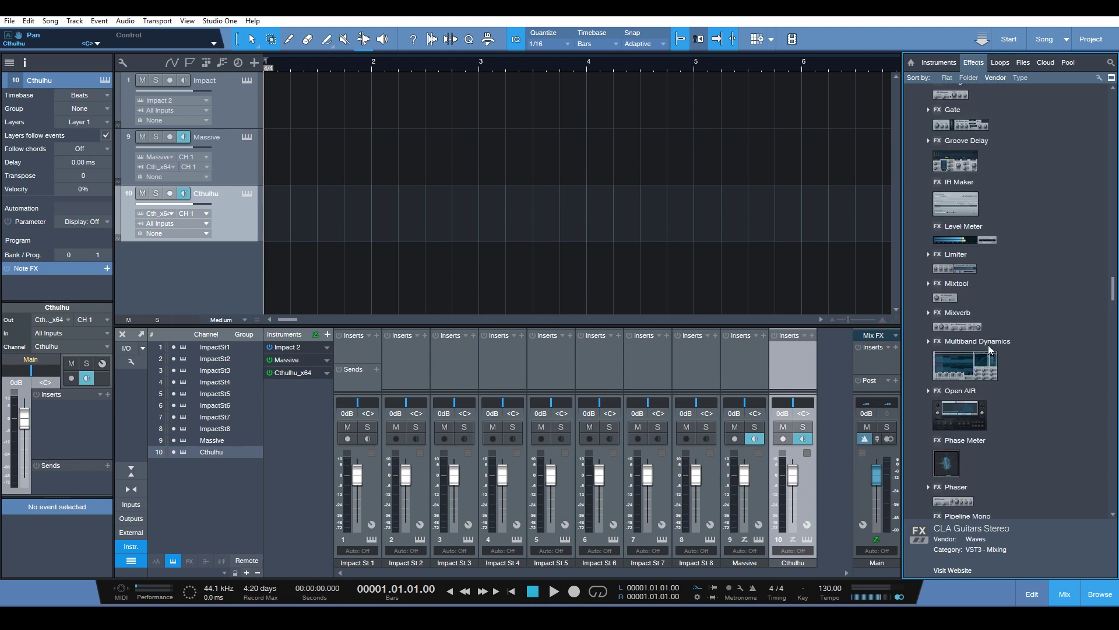
scroll(988, 344, "up", 6)
scroll(962, 365, "up", 6)
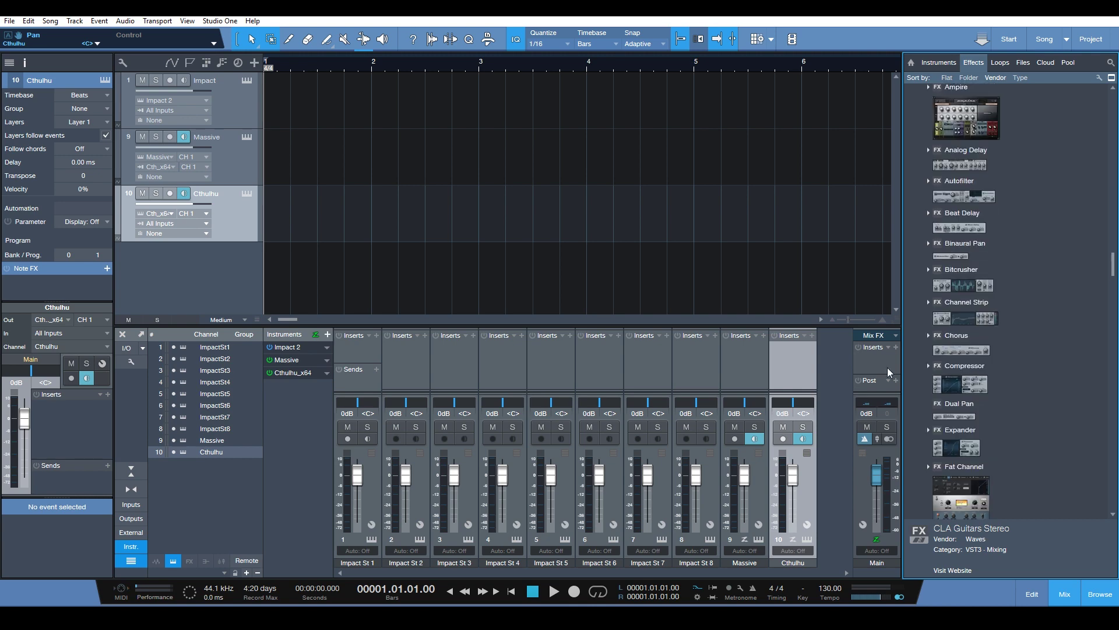
left_click_drag(1107, 259, 1115, 285)
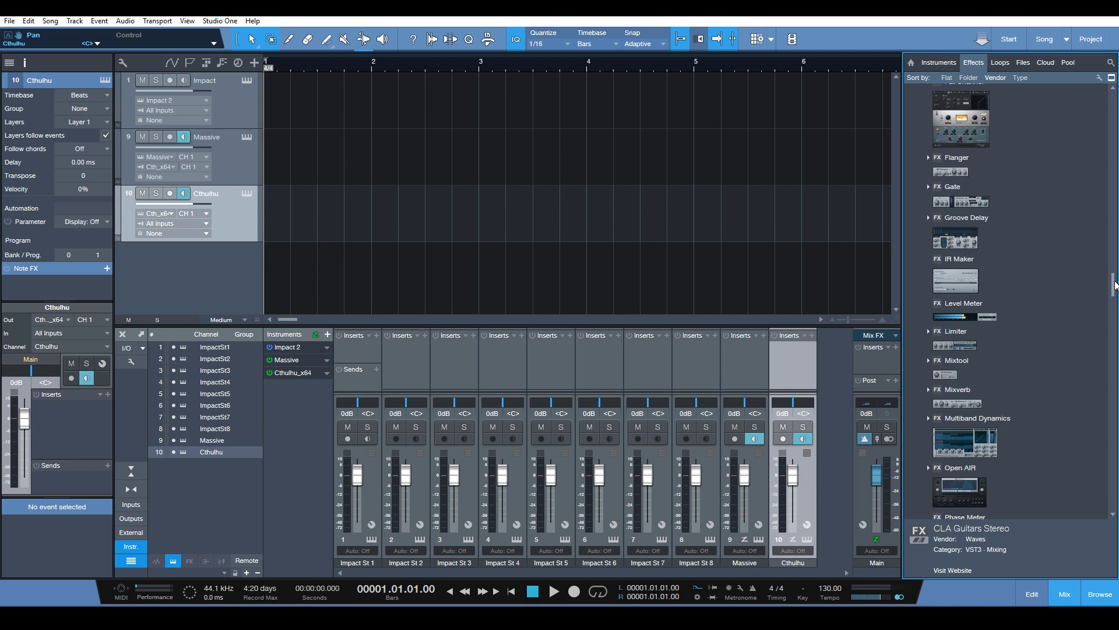
Step: Find Waves H-EQ Stereo in the Effects browser and drop it onto Cthulhu's Inserts
left_click_drag(1115, 285, 1093, 252)
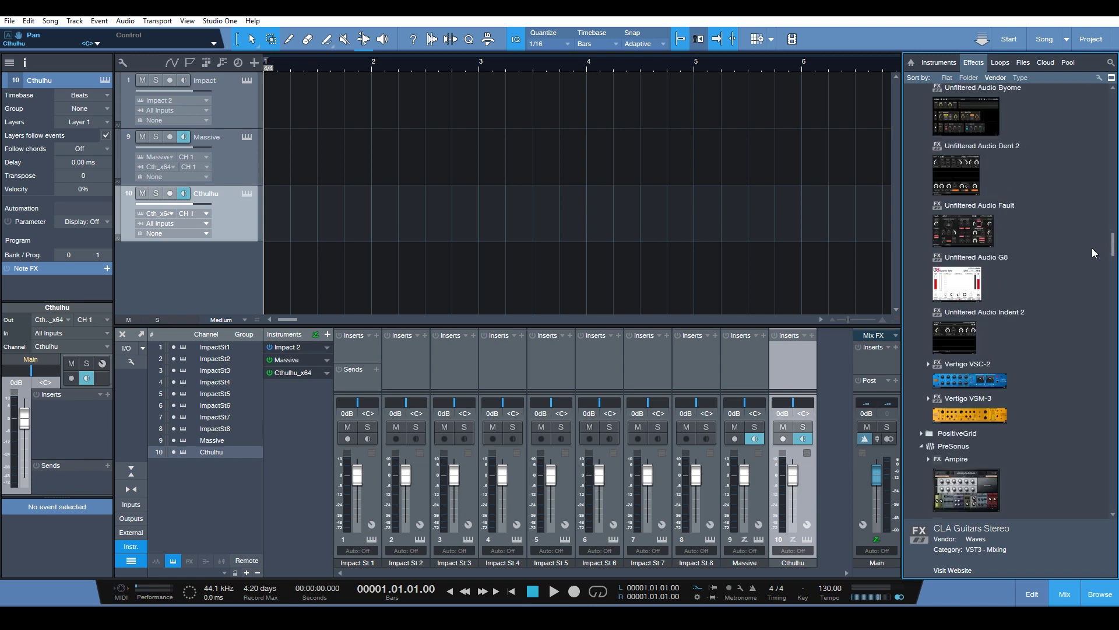
scroll(981, 242, "down", 3)
scroll(977, 319, "up", 6)
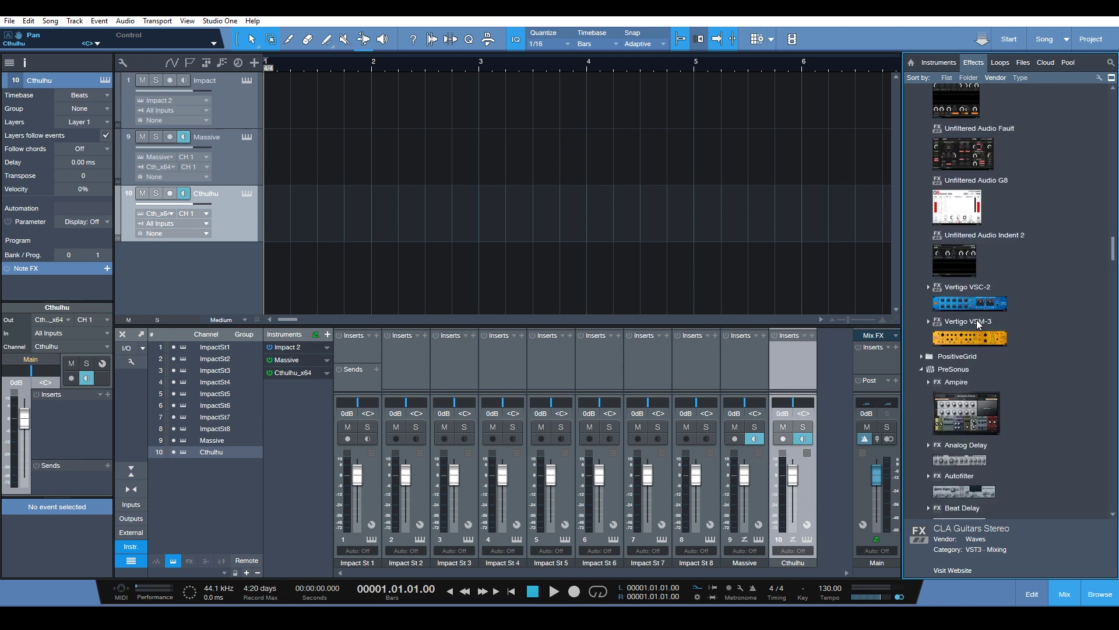
scroll(980, 316, "up", 6)
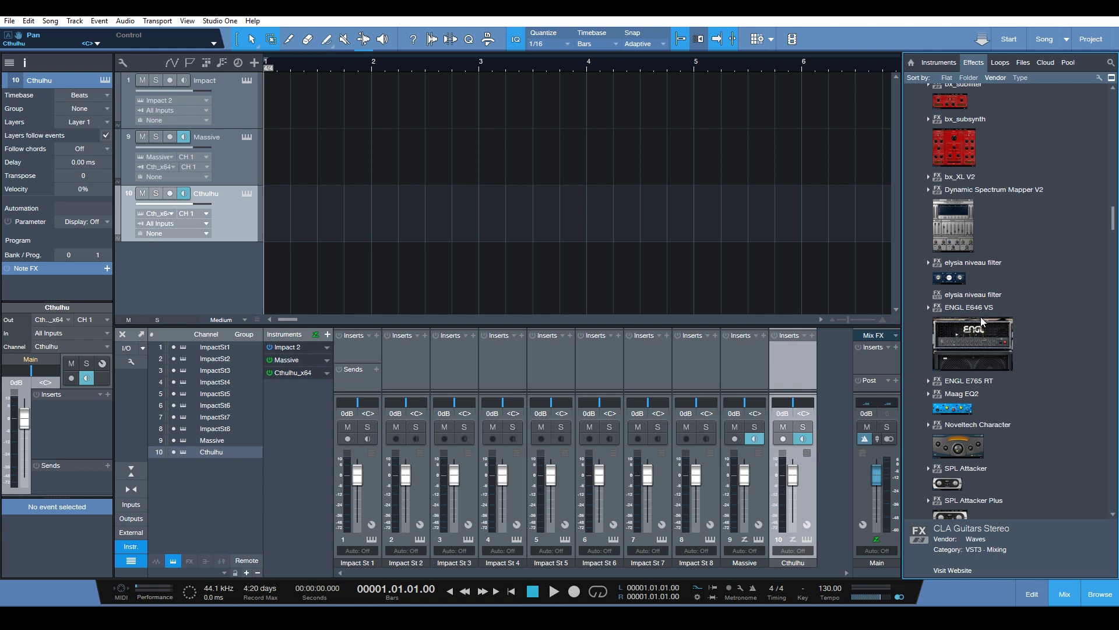
scroll(1075, 233, "up", 8)
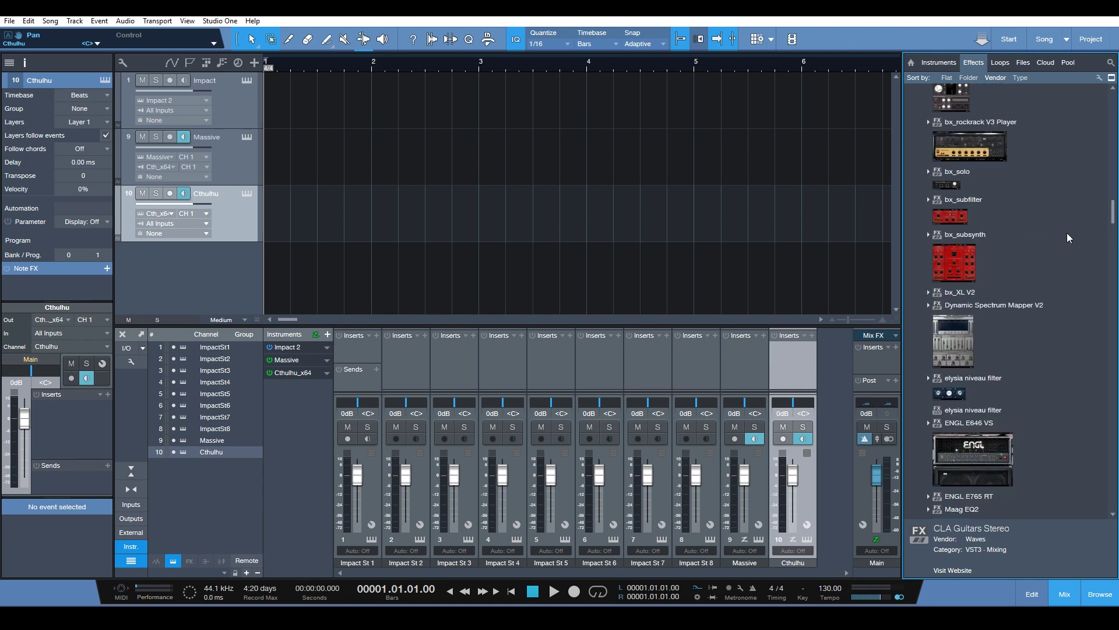
scroll(966, 309, "up", 8)
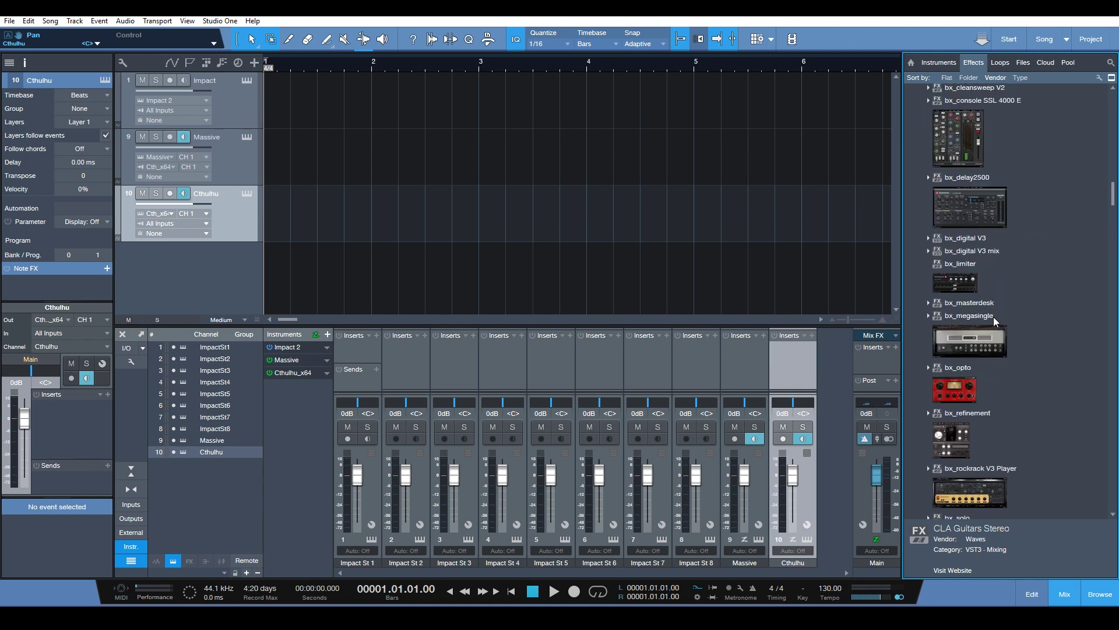
scroll(985, 200, "up", 5)
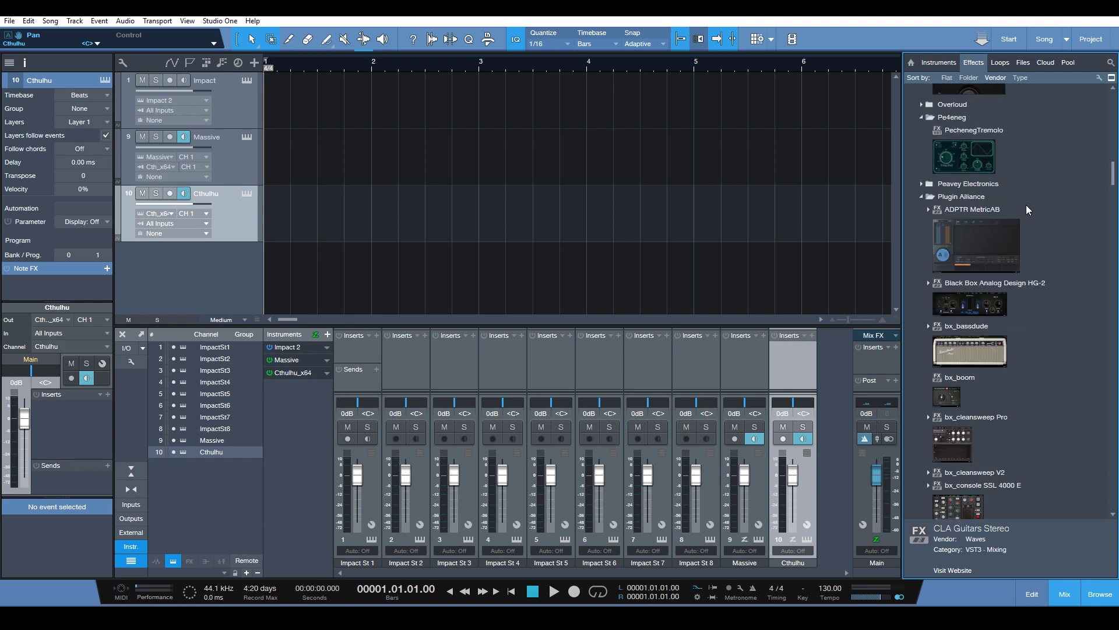
scroll(1005, 239, "up", 4)
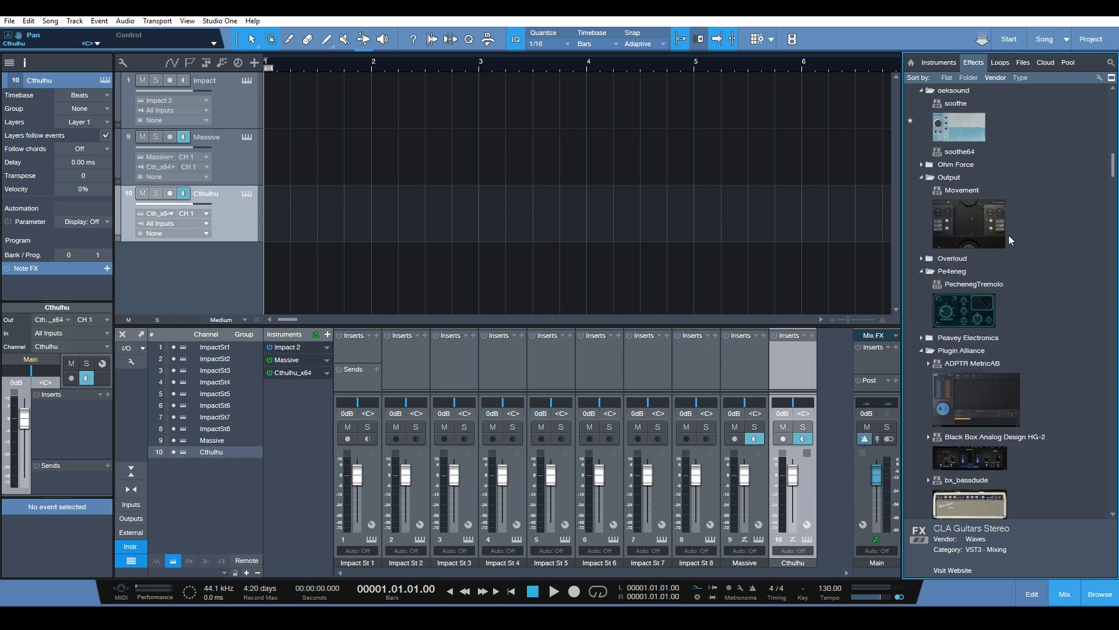
scroll(1020, 192, "down", 7)
left_click_drag(1114, 182, 1058, 394)
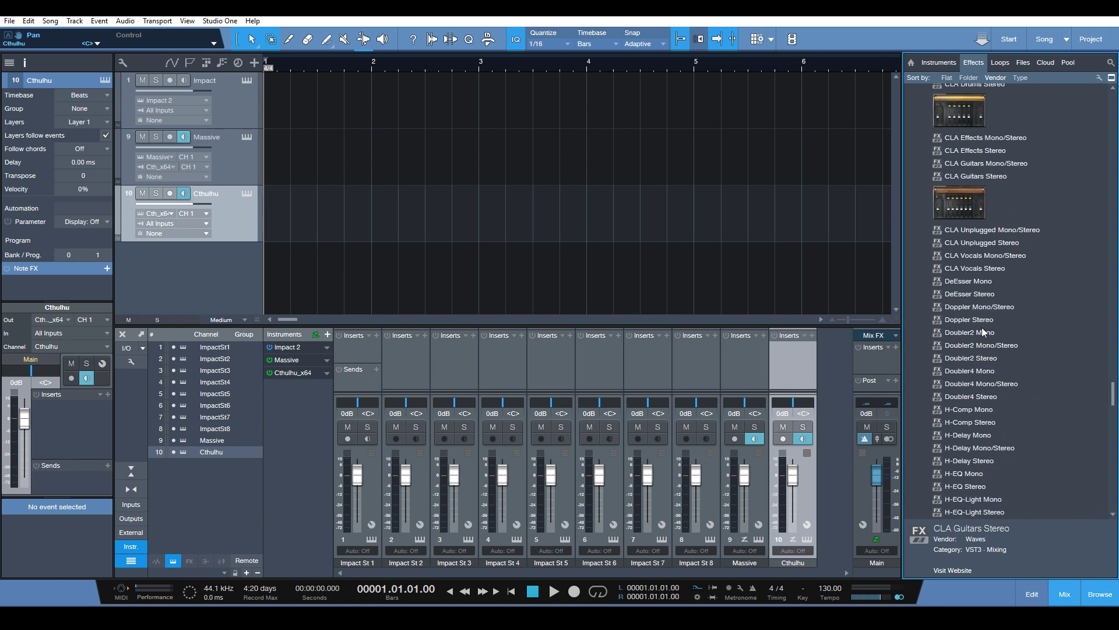
scroll(1017, 262, "down", 5)
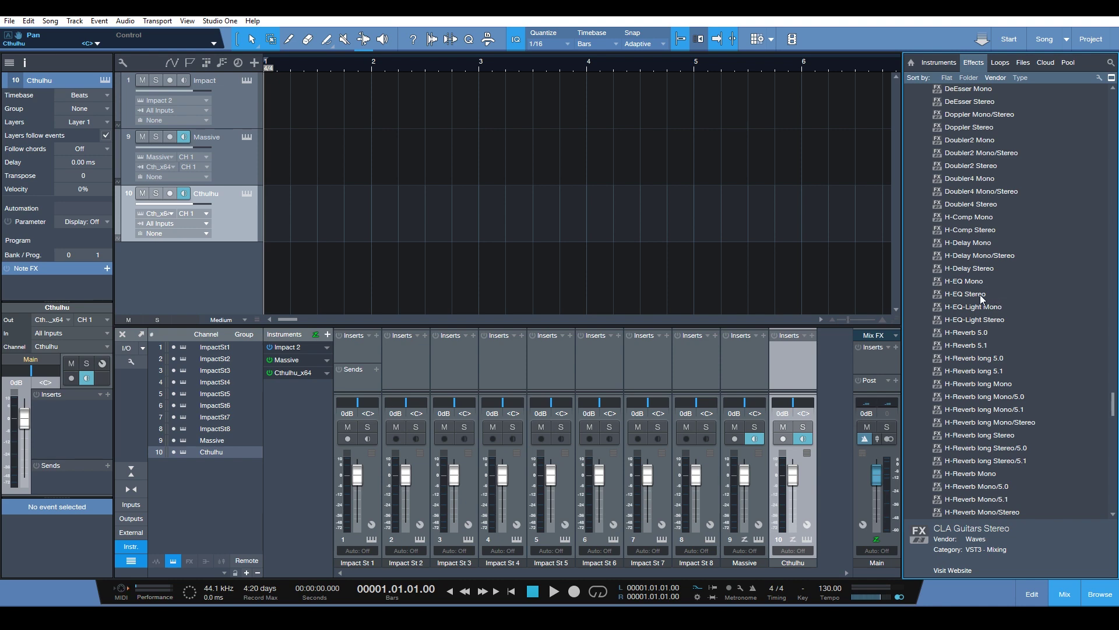
left_click_drag(981, 295, 793, 351)
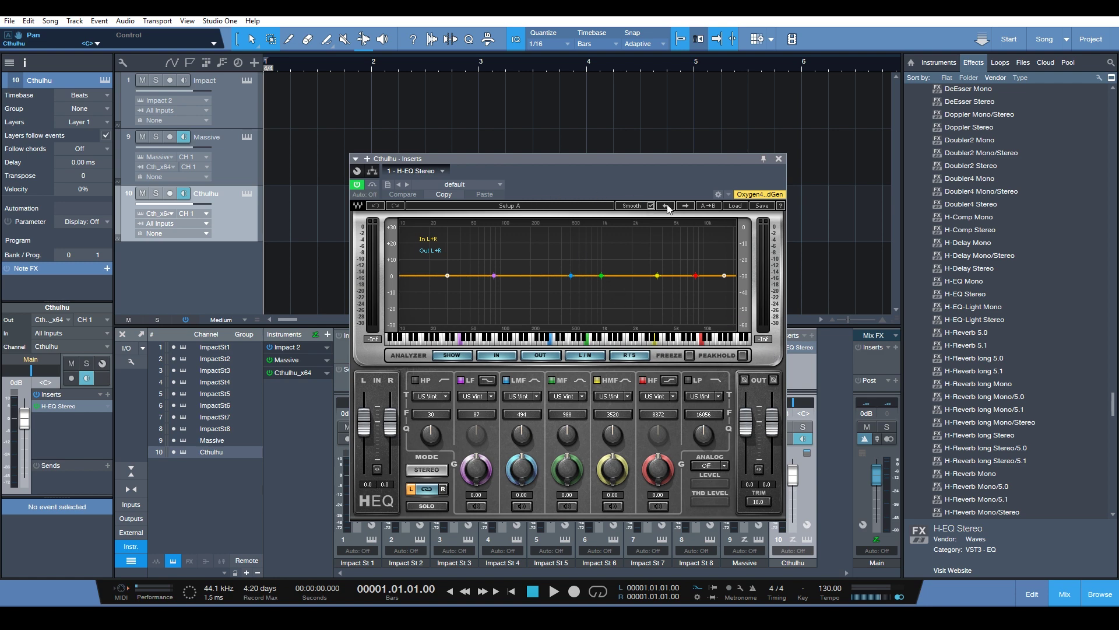
Step: Load the H-EQ Bass Drum 1 preset, then run Update Plug-in Thumbnail for H-EQ Stereo
left_click(739, 206)
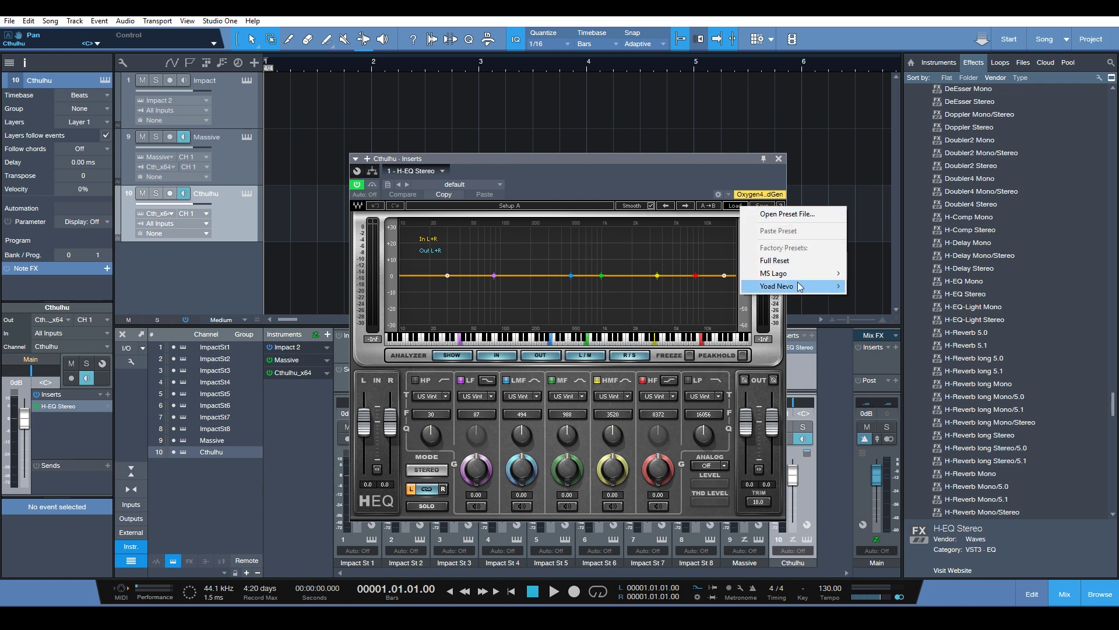
mouse_move(799, 284)
left_click(884, 350)
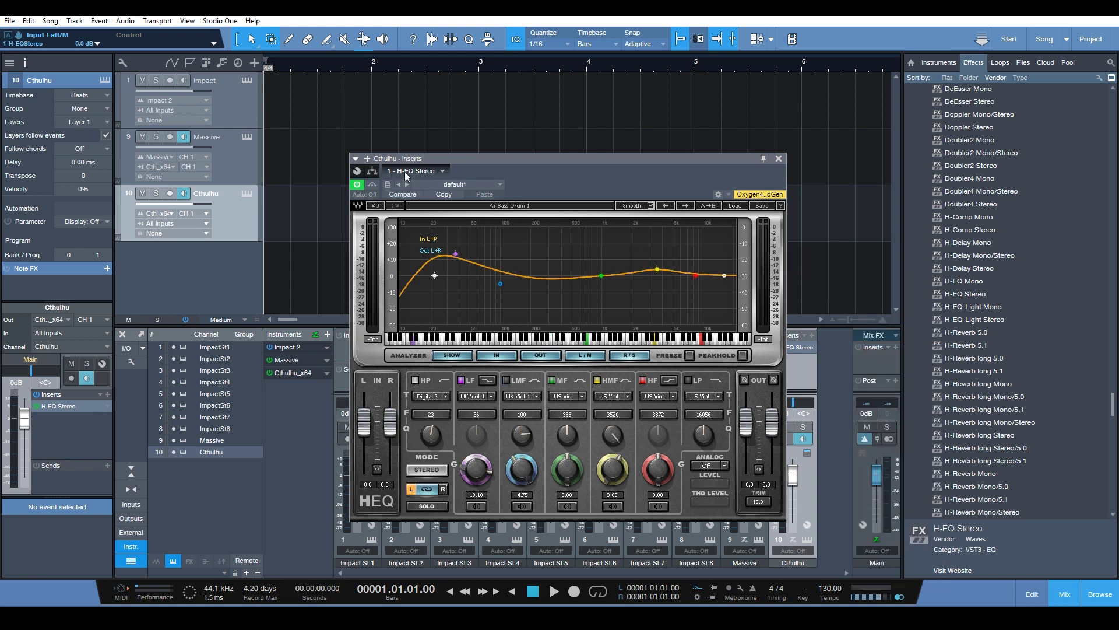
left_click(443, 173)
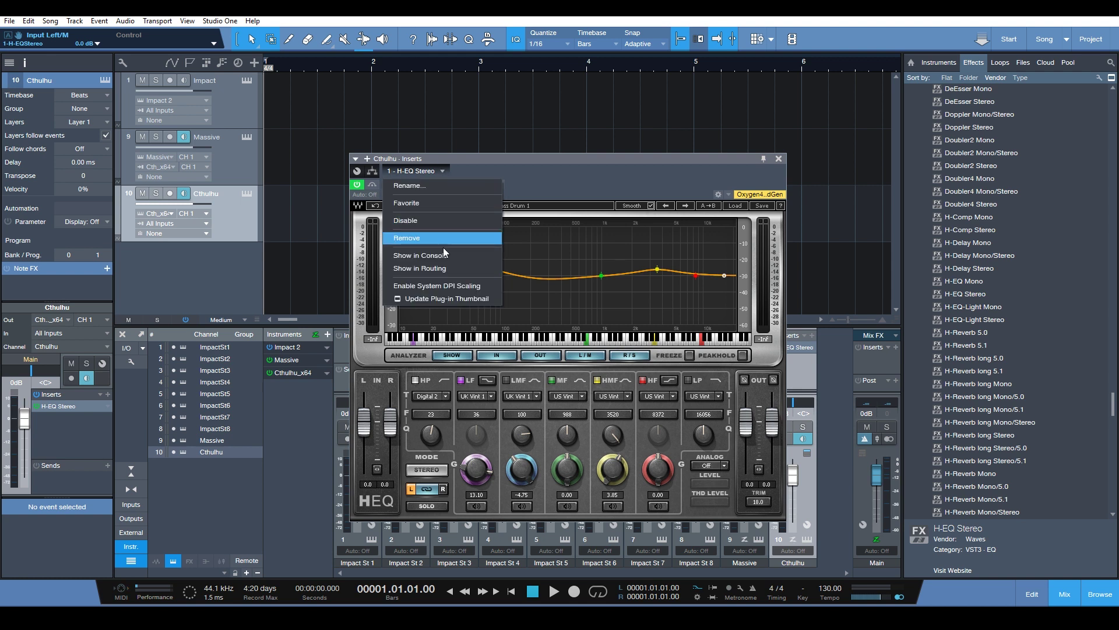
left_click(400, 300)
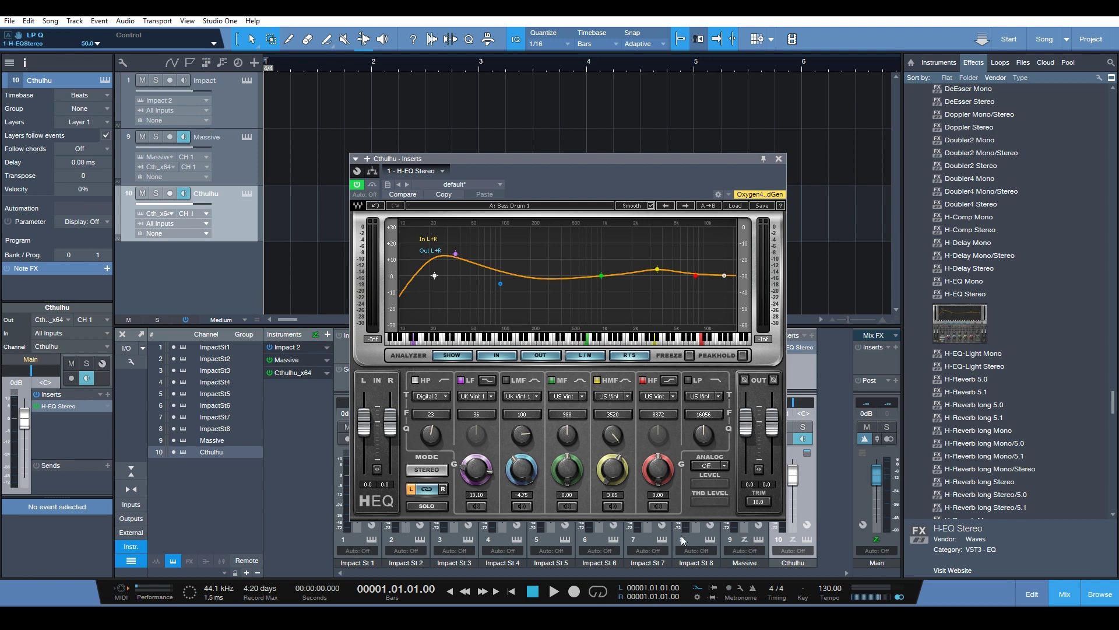
Step: Undo the H-EQ insert and put H-Reverb Stereo on the Cthulhu channel's inserts instead
key("ctrl+z")
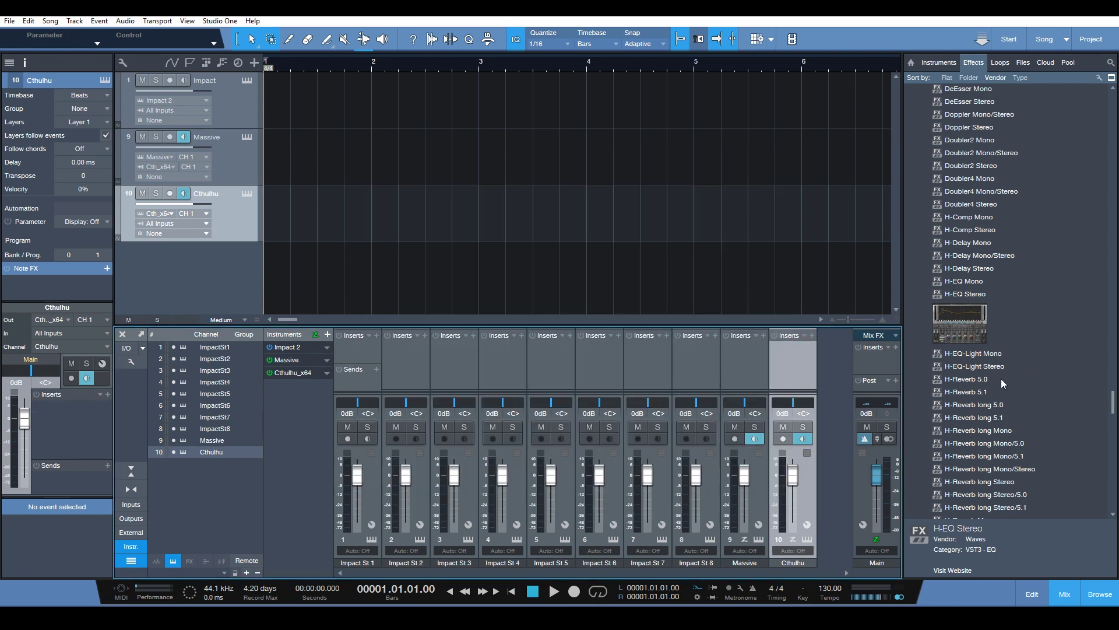
scroll(1015, 385, "down", 1)
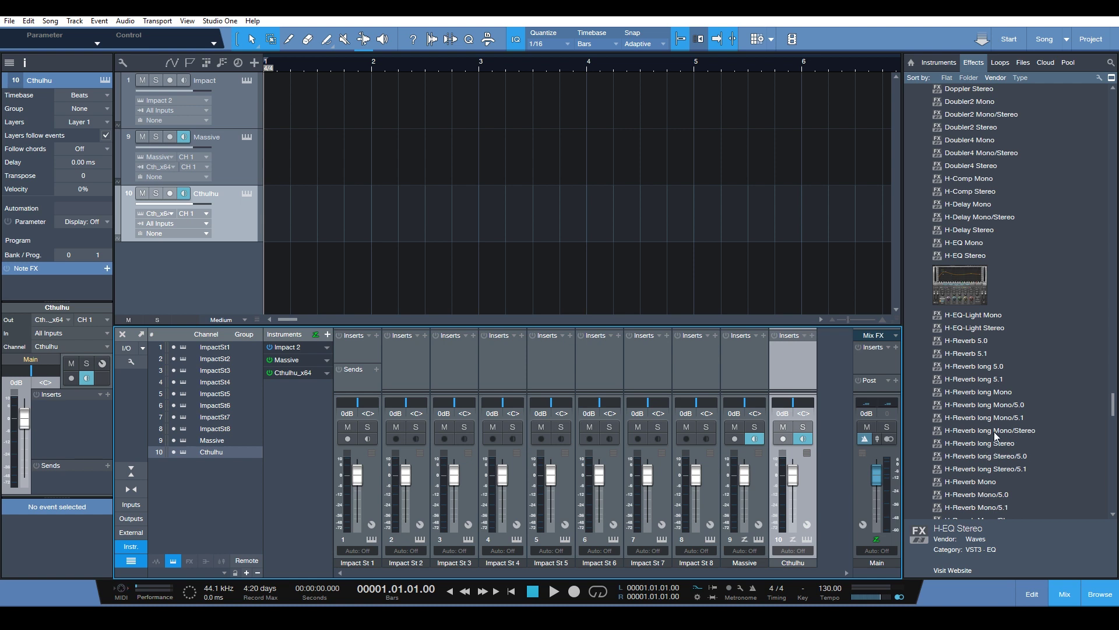
scroll(994, 432, "down", 4)
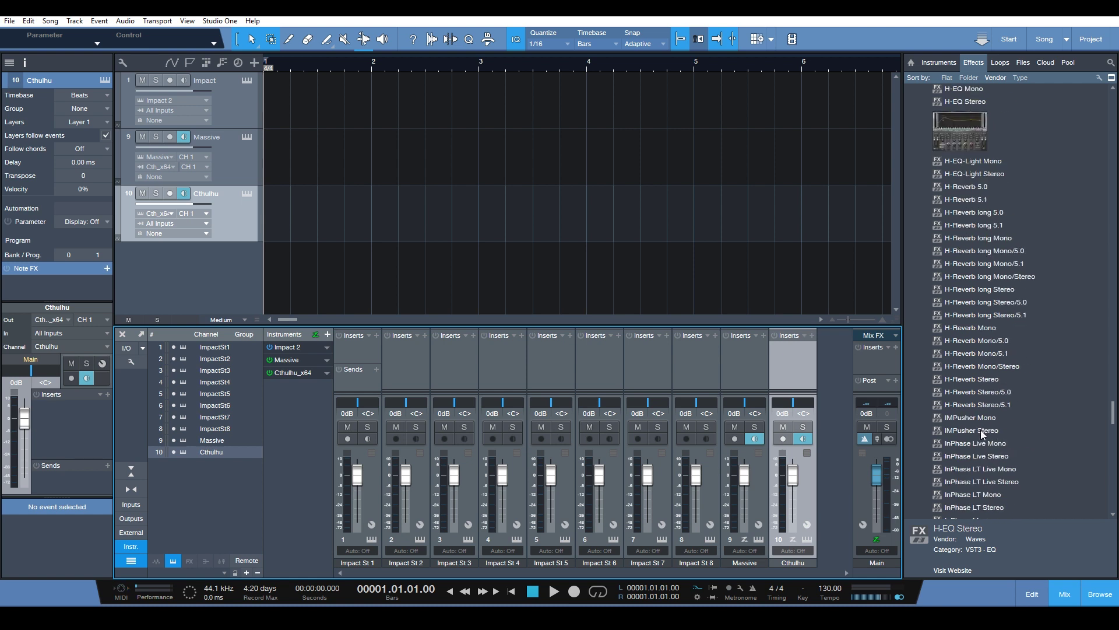
left_click_drag(986, 376, 794, 349)
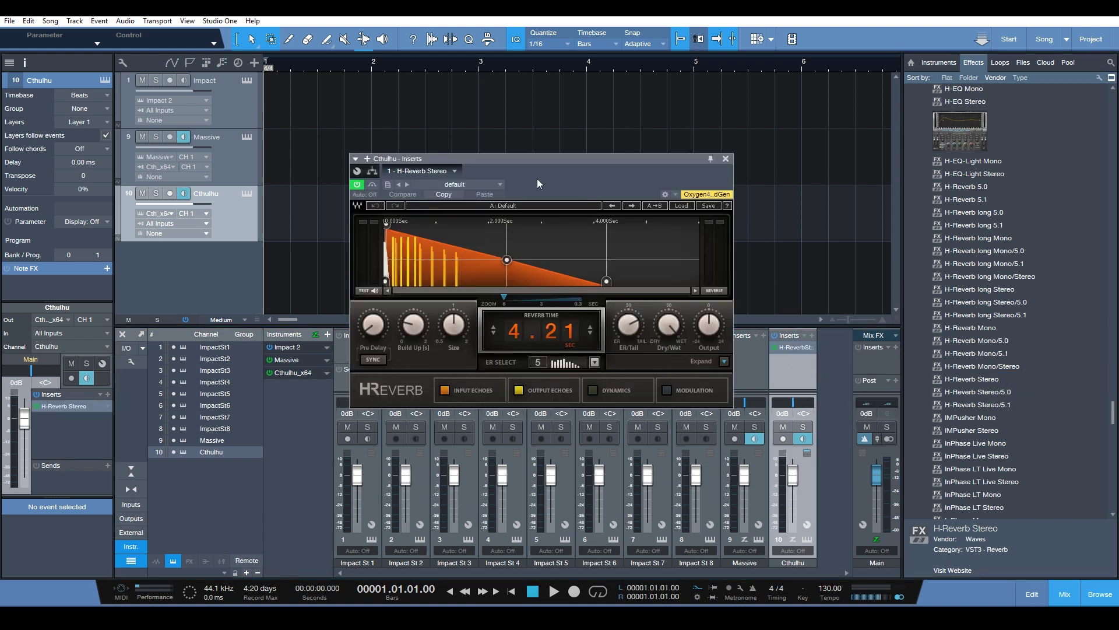
Step: Update the H-Reverb Stereo plug-in thumbnail in the Effects browser, twice
left_click(454, 172)
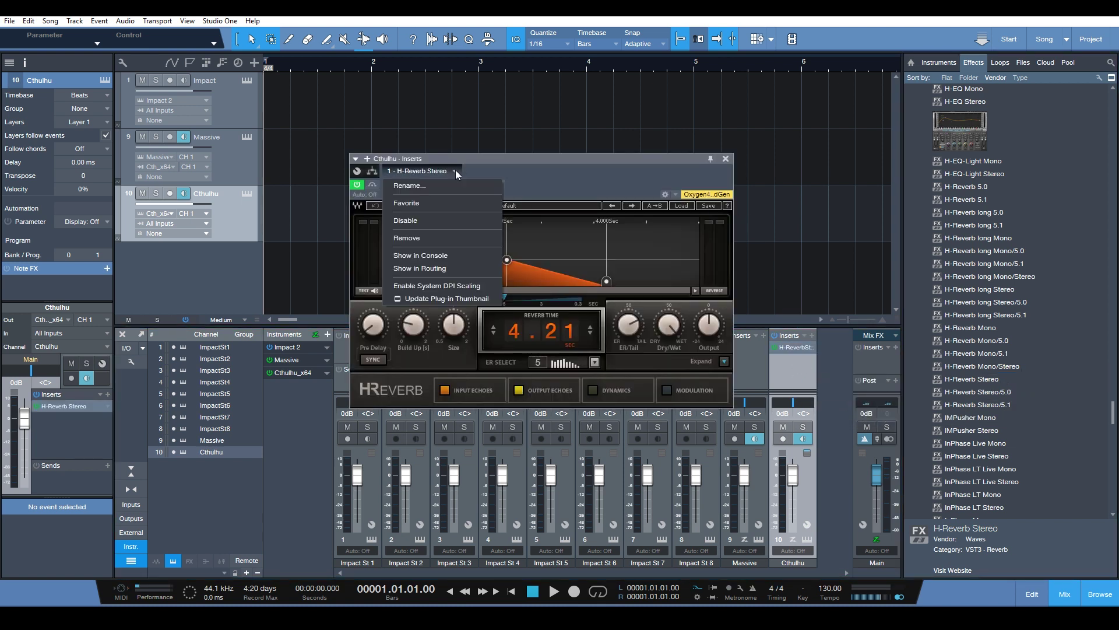
left_click(468, 295)
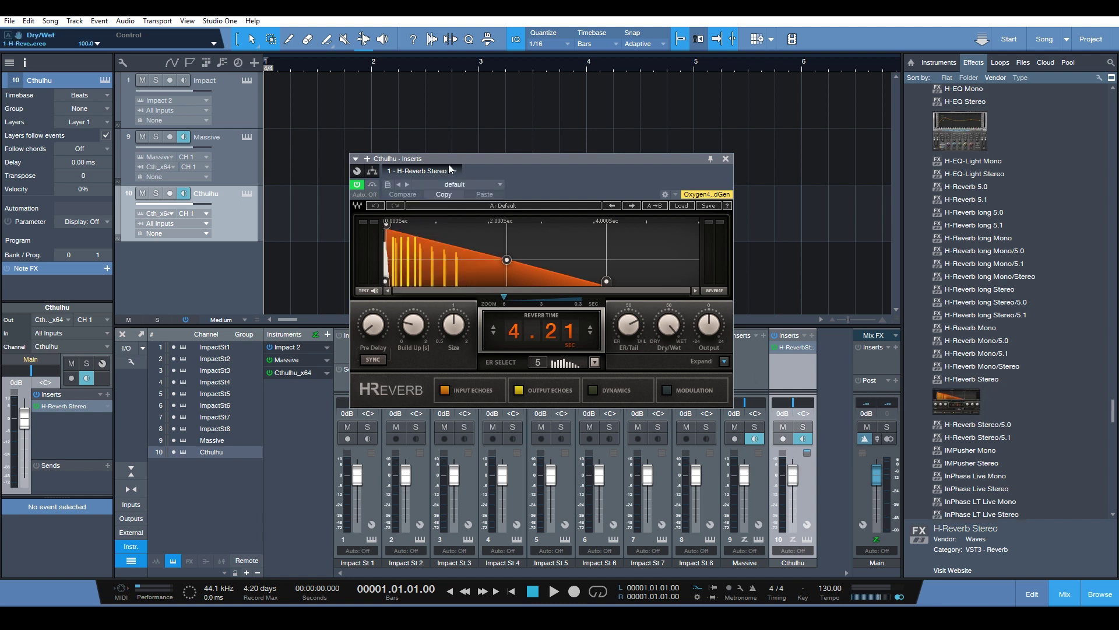
left_click(453, 171)
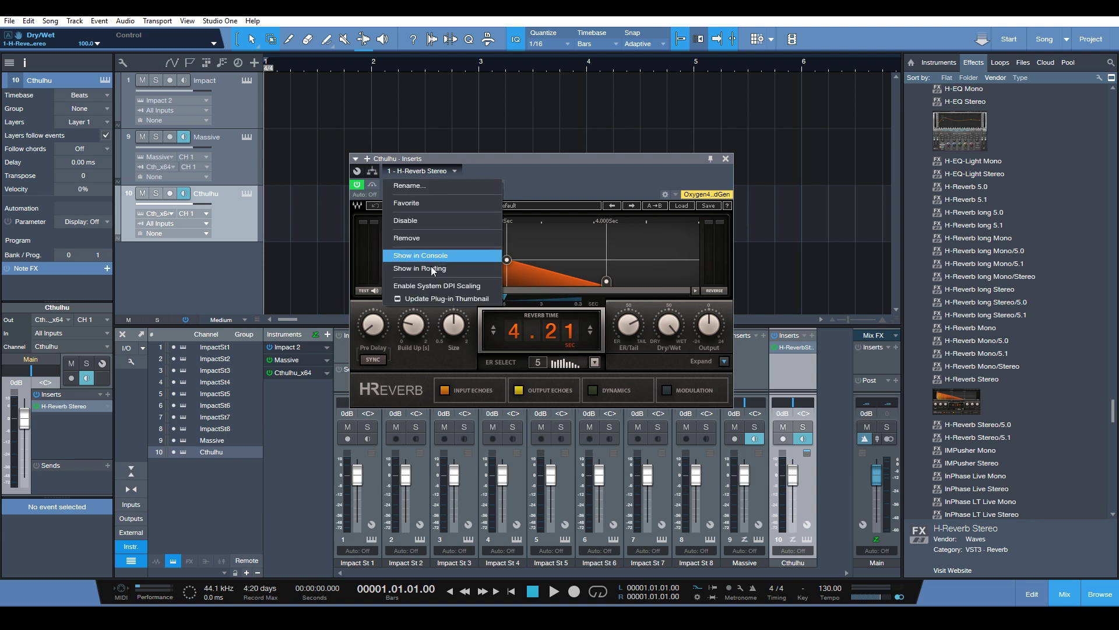
left_click(396, 298)
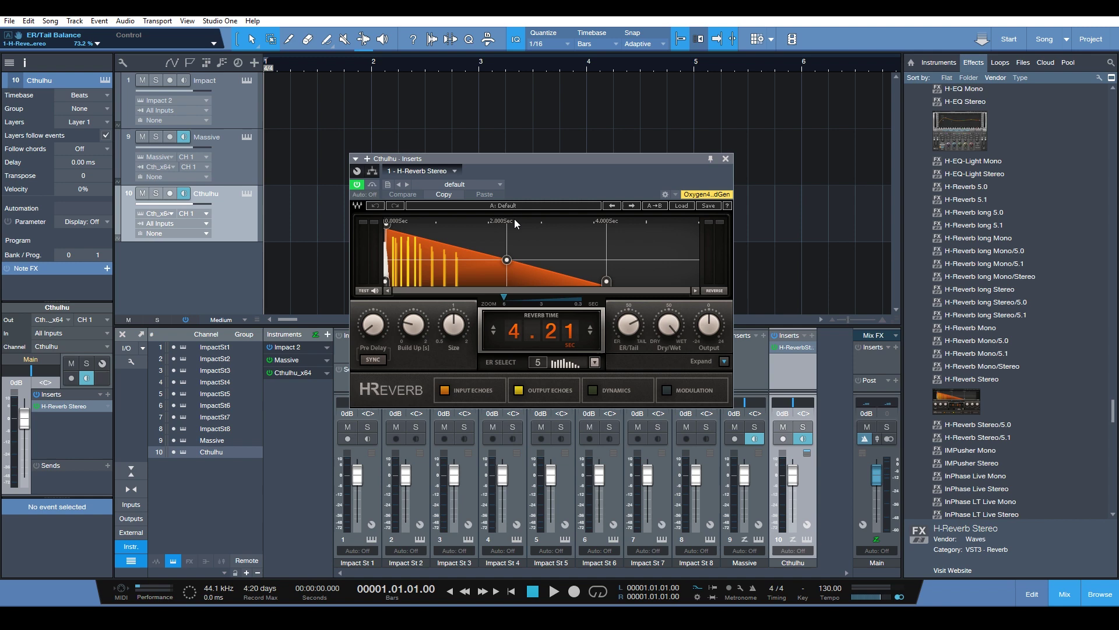
Step: Load the Dave Darlington EDM Kick Bomb preset into H-Reverb
left_click(683, 205)
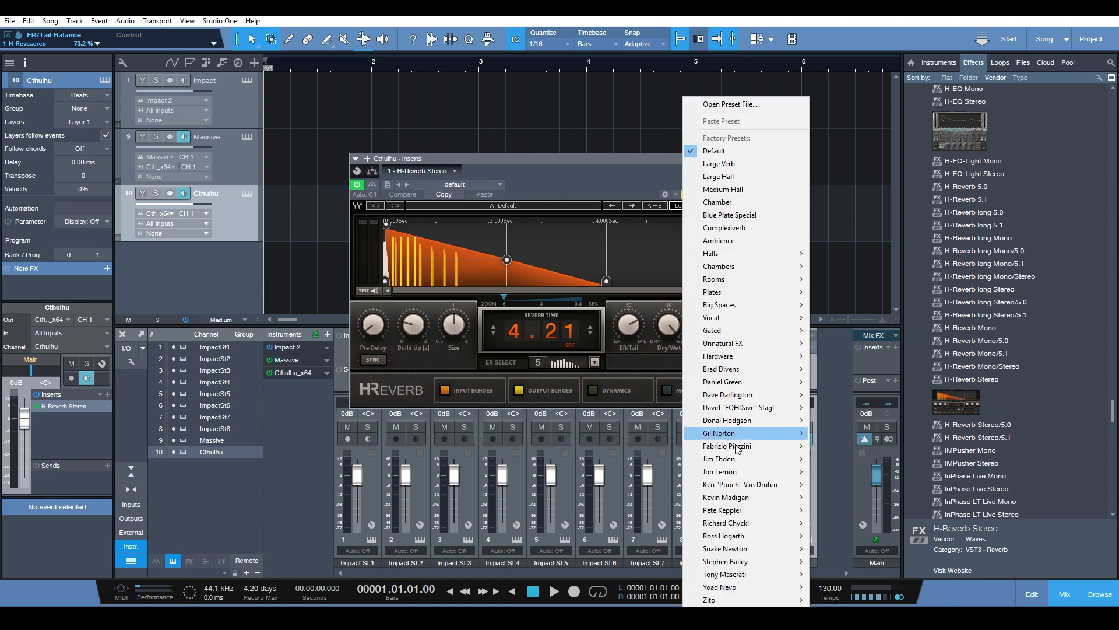
mouse_move(736, 399)
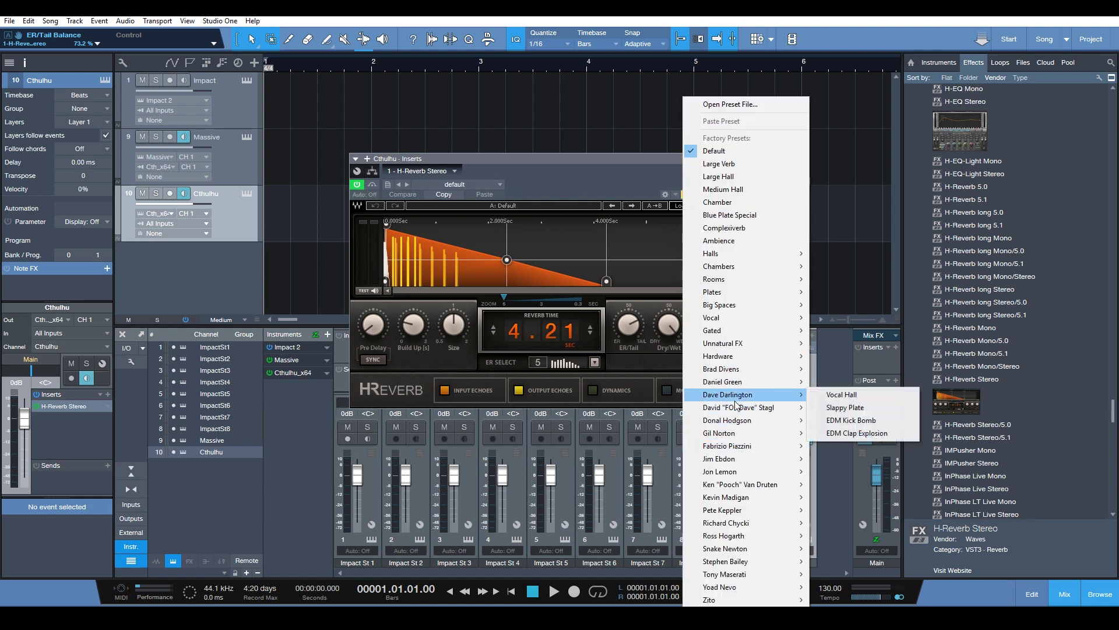
left_click(842, 420)
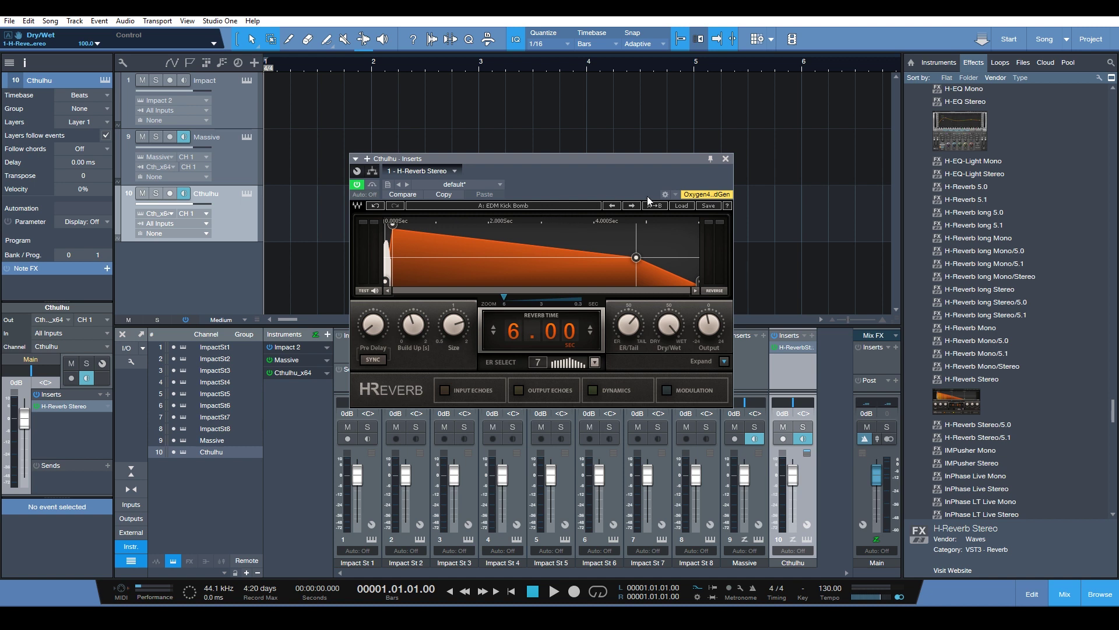
Step: Update the H-Reverb plug-in thumbnail twice to capture the EDM Kick Bomb look
left_click(453, 173)
left_click(422, 294)
left_click(454, 173)
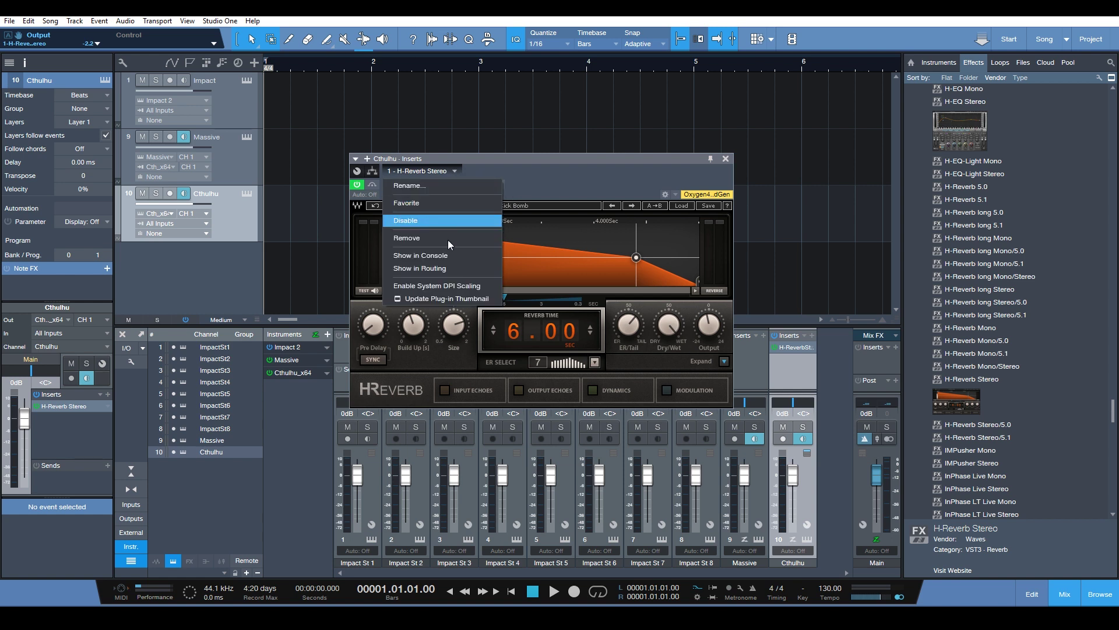
left_click(420, 295)
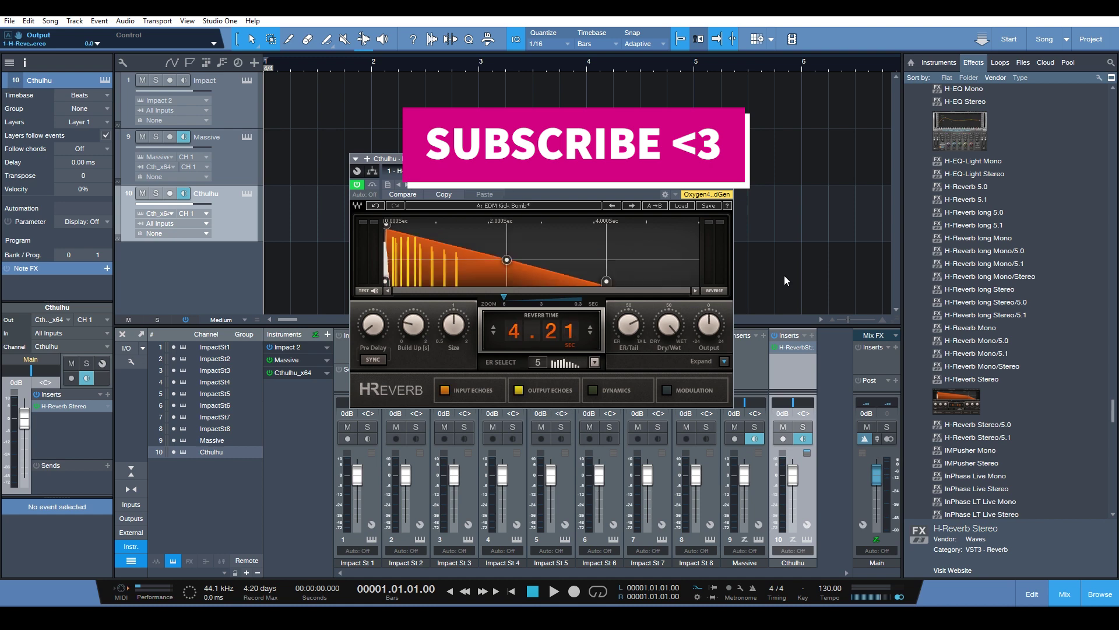
Step: Undo to remove H-Reverb from the Cthulhu channel, then scroll the Effects browser
key("ctrl+z")
scroll(1014, 350, "down", 5)
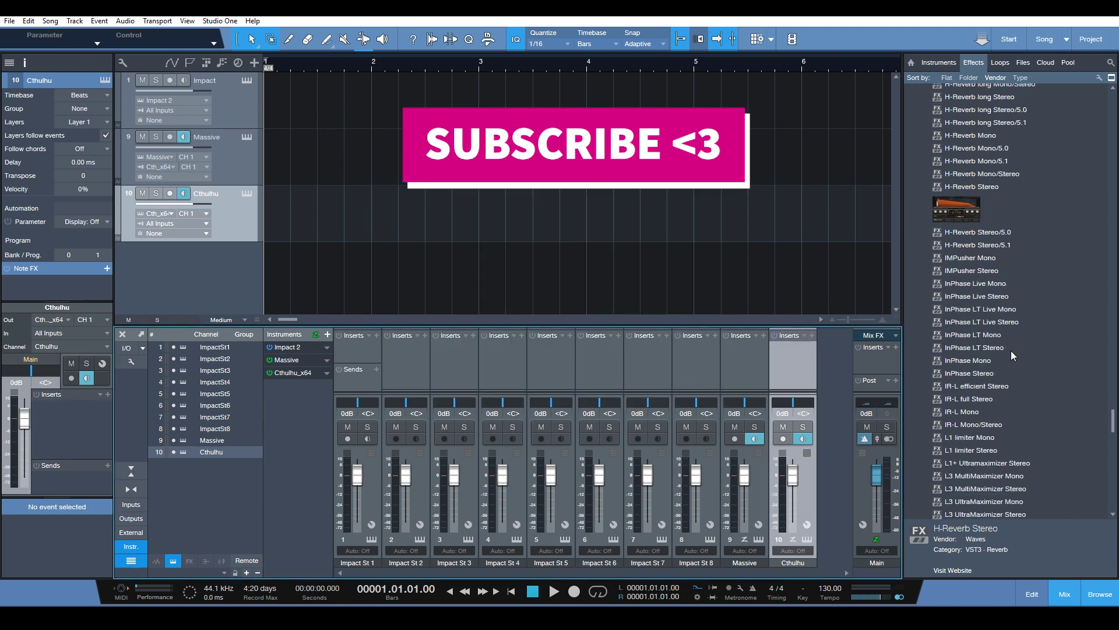
scroll(1039, 395, "down", 3)
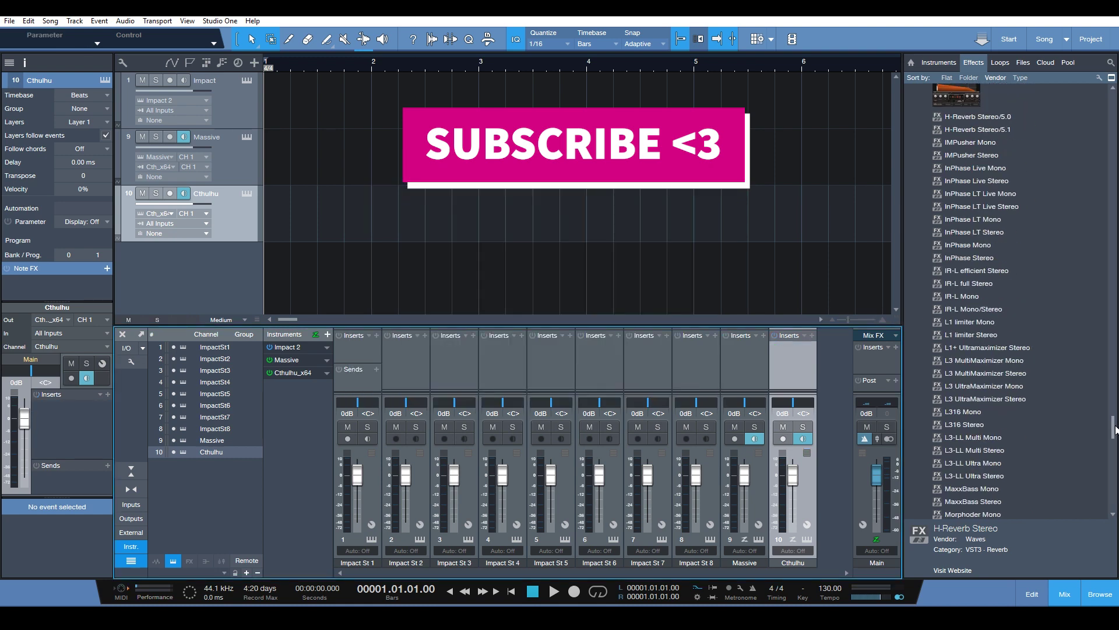
left_click_drag(1113, 430, 1113, 251)
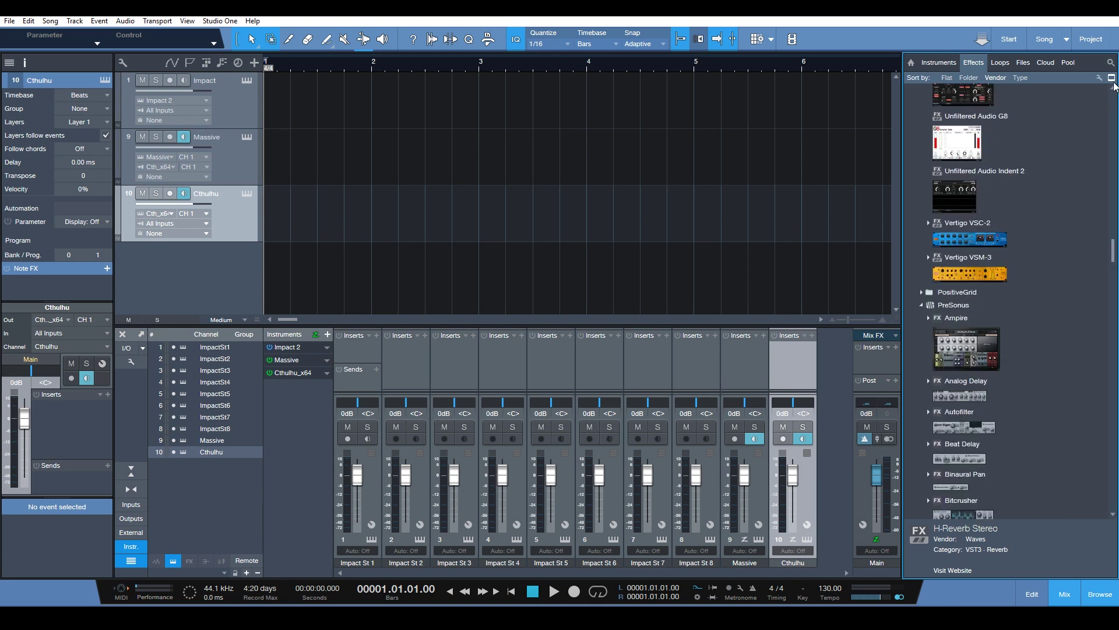
Step: Switch the browser to list view and back to thumbnails, moving up to the PreSonus effects
left_click(1111, 80)
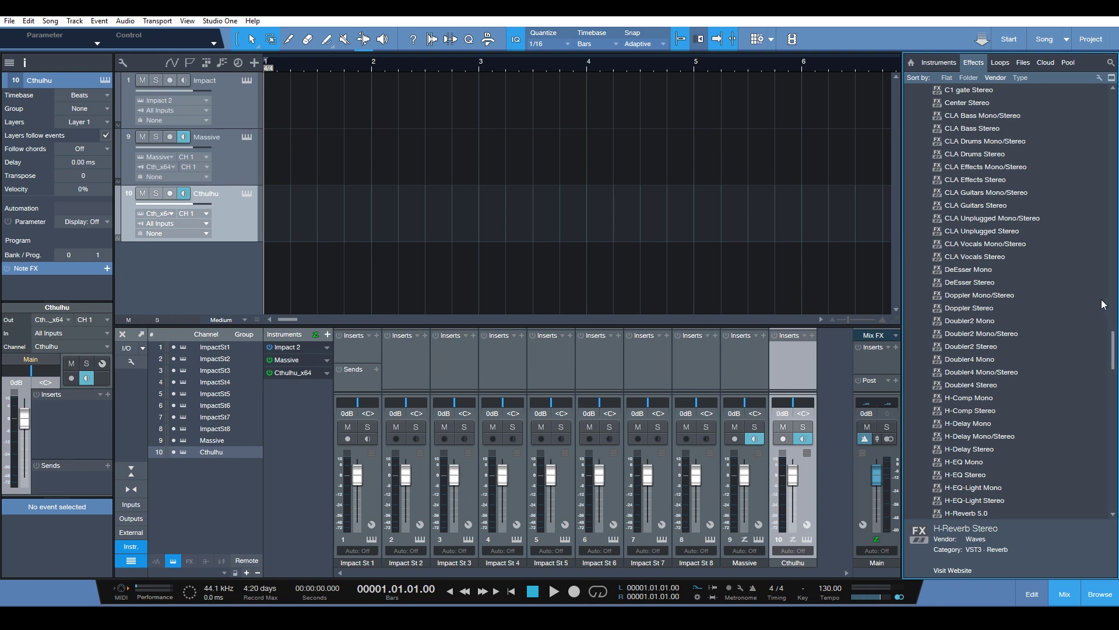
left_click(1111, 77)
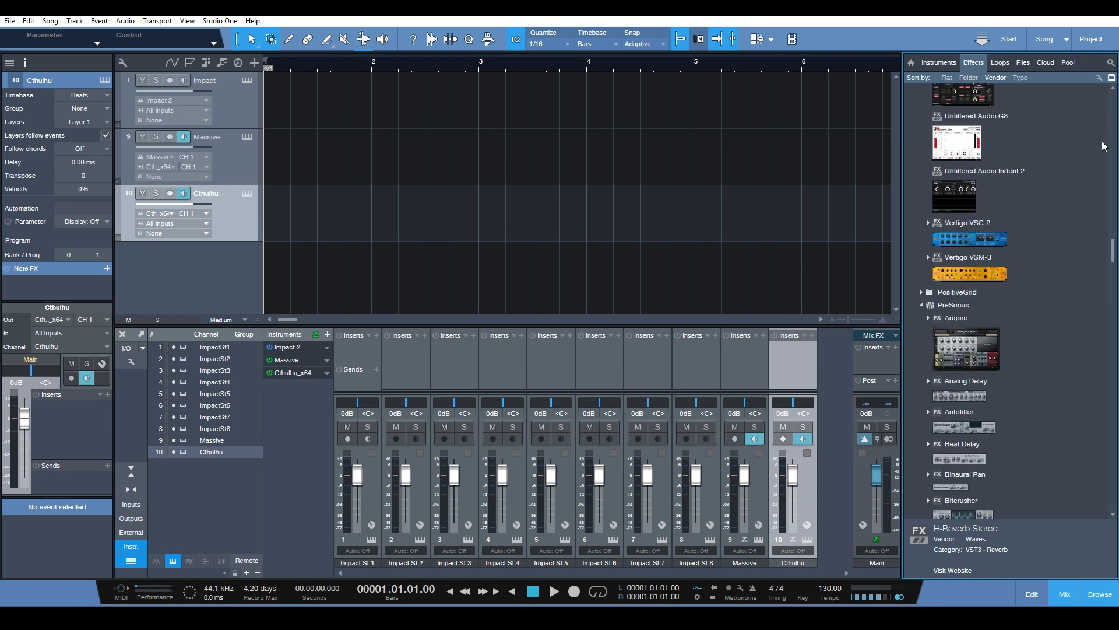
left_click_drag(1114, 255, 1083, 255)
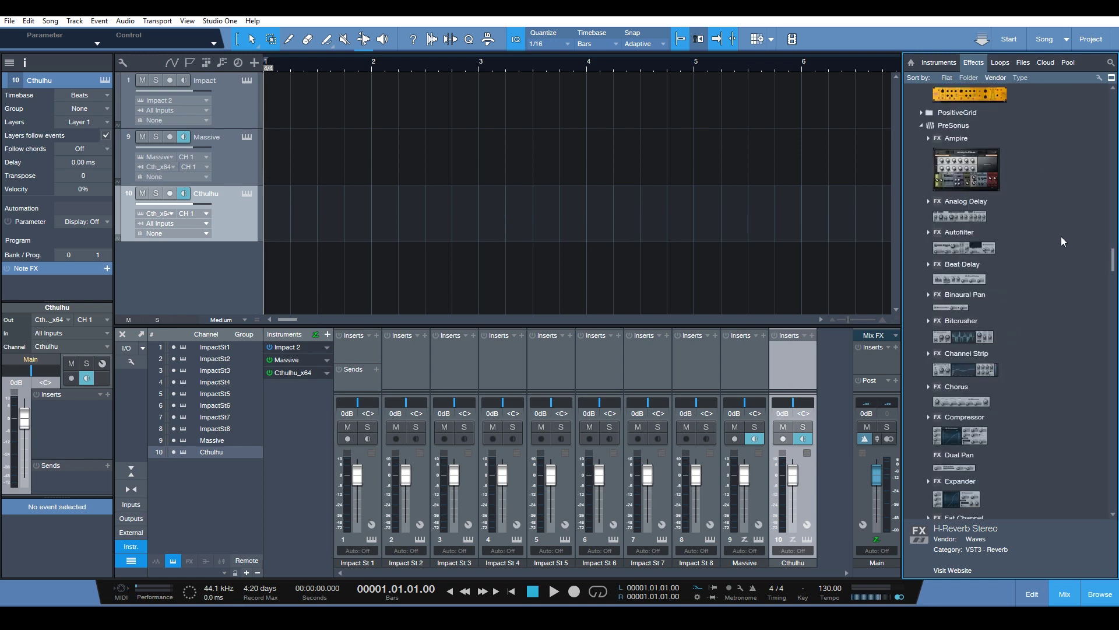